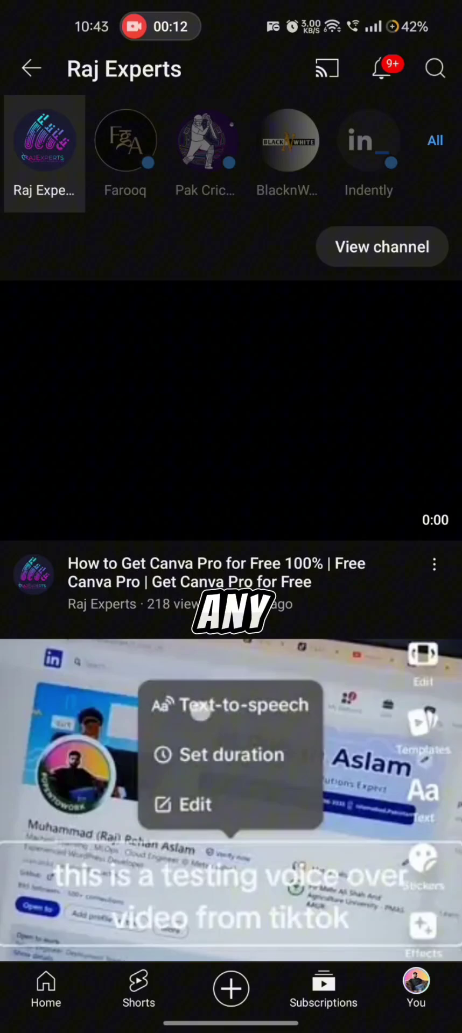
- Search the Google Play Store for 'fake g' apps
{"action": "left_click_drag", "start_coordinate": [231, 1022], "coordinate": [231, 645]}
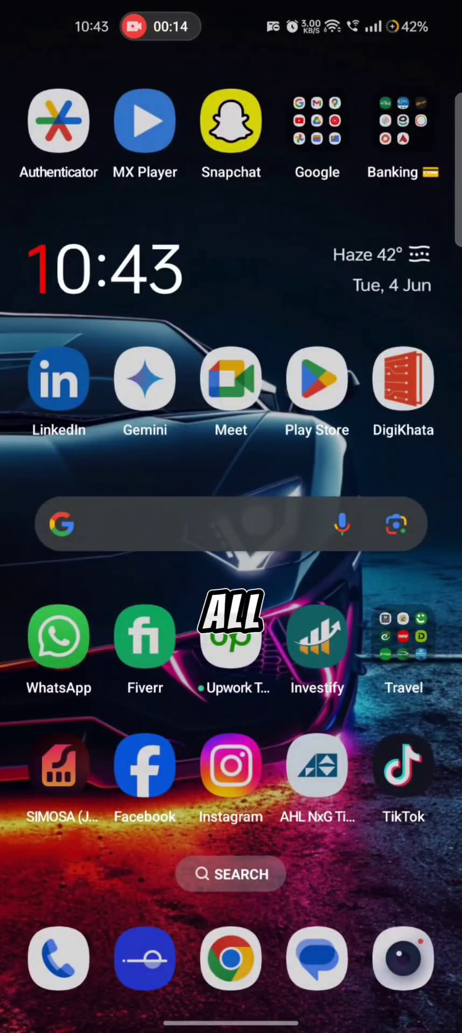
{"action": "left_click", "coordinate": [316, 378]}
{"action": "left_click", "coordinate": [197, 74]}
{"action": "type", "text": "fake g"}
{"action": "left_click", "coordinate": [116, 141]}
- Install Fake GPS Location And Joystick from the search results
{"action": "scroll", "coordinate": [231, 592], "scroll_direction": "down", "scroll_amount": 3}
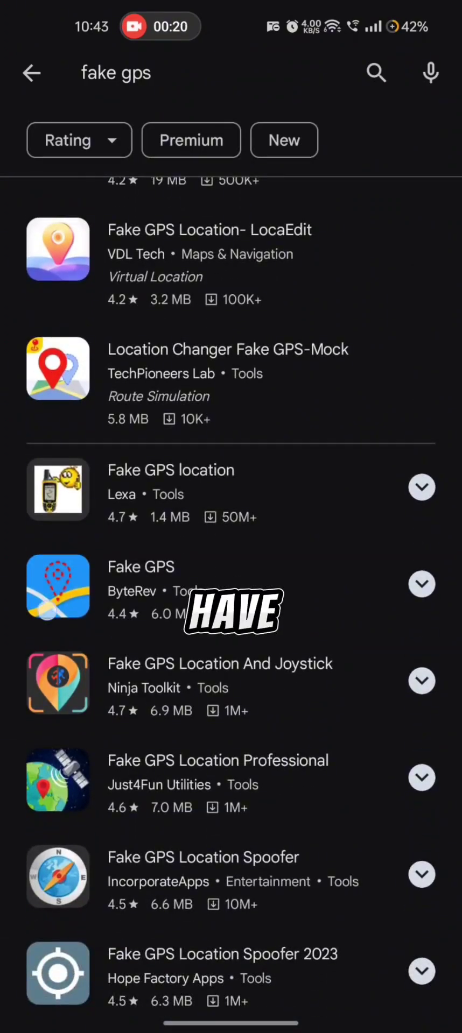
{"action": "scroll", "coordinate": [47, 611], "scroll_direction": "down", "scroll_amount": 2}
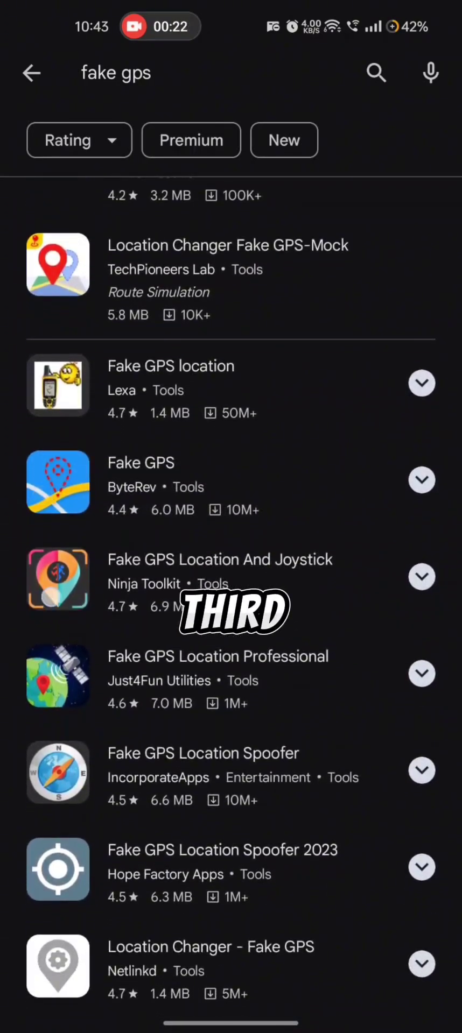
{"action": "scroll", "coordinate": [127, 539], "scroll_direction": "down", "scroll_amount": 1}
{"action": "left_click", "coordinate": [130, 522]}
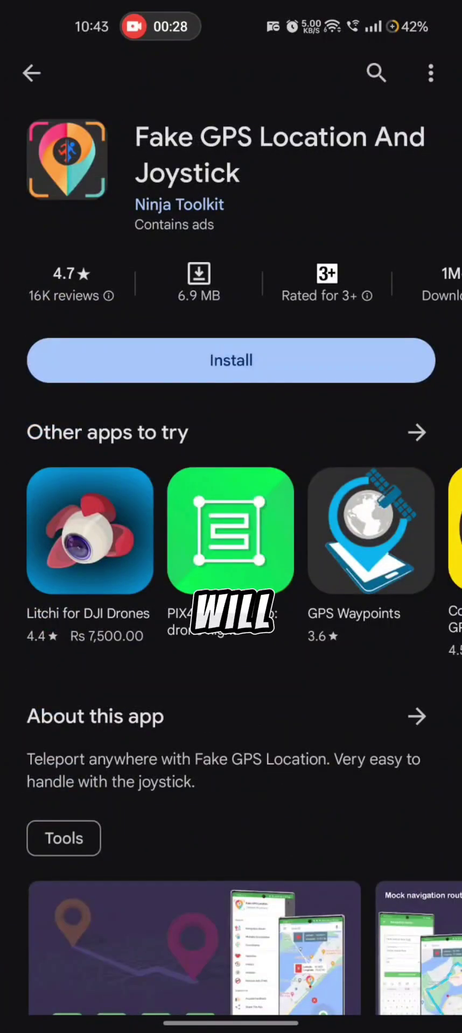
{"action": "left_click", "coordinate": [230, 360]}
{"action": "left_click_drag", "start_coordinate": [231, 8], "coordinate": [231, 538]}
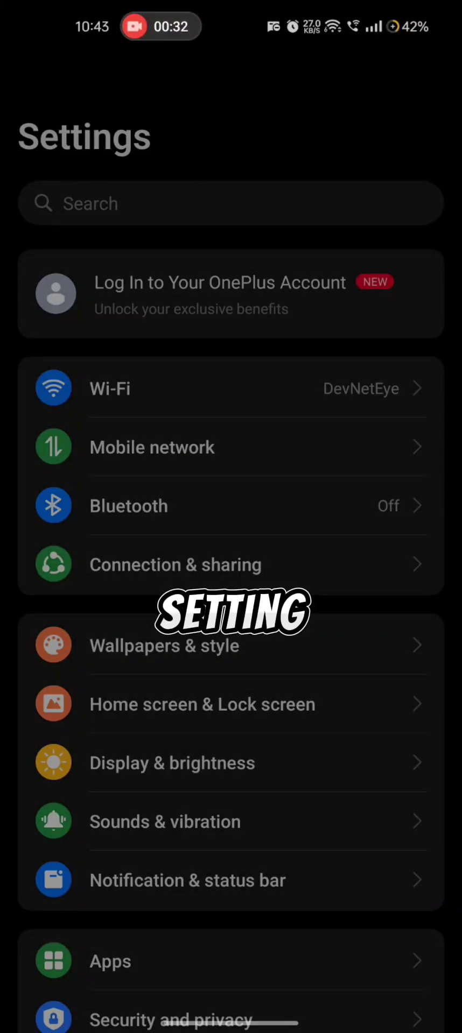
- Open the device's software version details in Settings
{"action": "scroll", "coordinate": [366, 535], "scroll_direction": "down", "scroll_amount": 10}
{"action": "scroll", "coordinate": [367, 535], "scroll_direction": "down", "scroll_amount": 3}
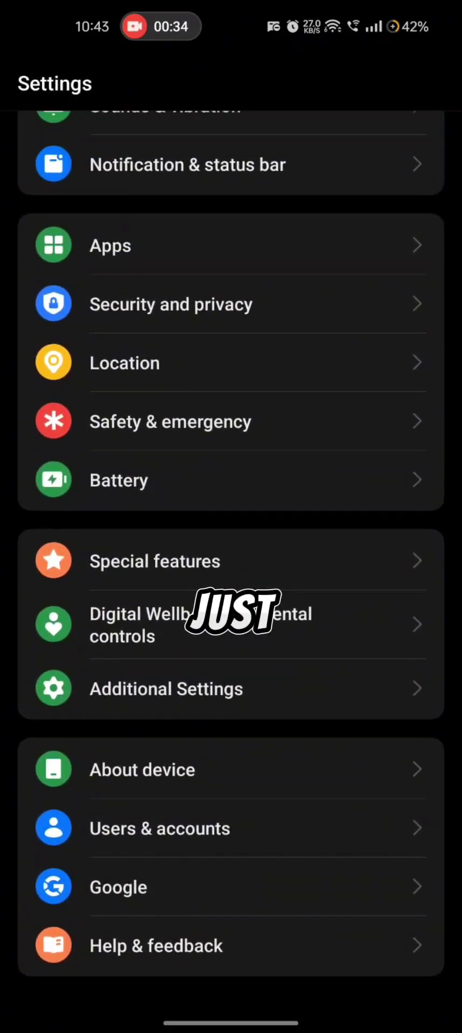
{"action": "left_click_drag", "start_coordinate": [261, 762], "coordinate": [219, 763]}
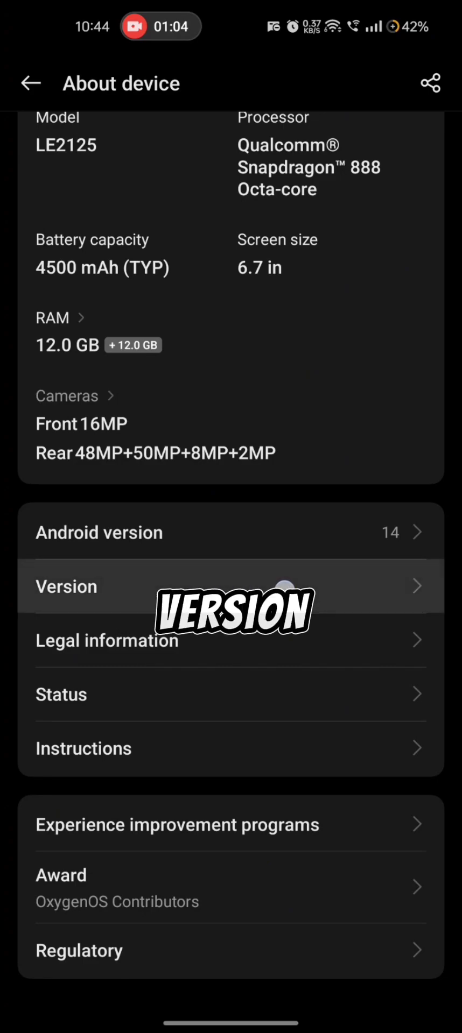
{"action": "left_click_drag", "start_coordinate": [250, 591], "coordinate": [307, 596]}
{"action": "left_click", "coordinate": [250, 592]}
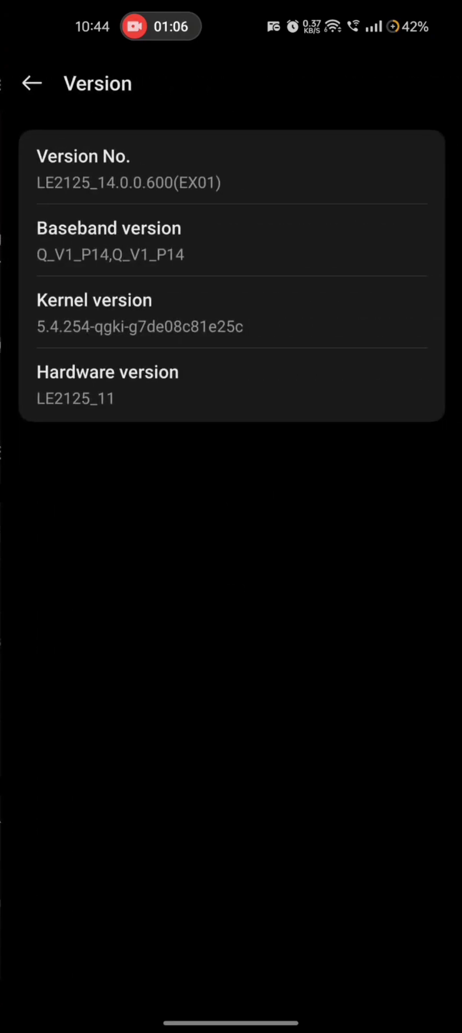
- Tap the build number repeatedly to unlock developer mode
{"action": "left_click", "coordinate": [177, 153]}
{"action": "left_click", "coordinate": [217, 154]}
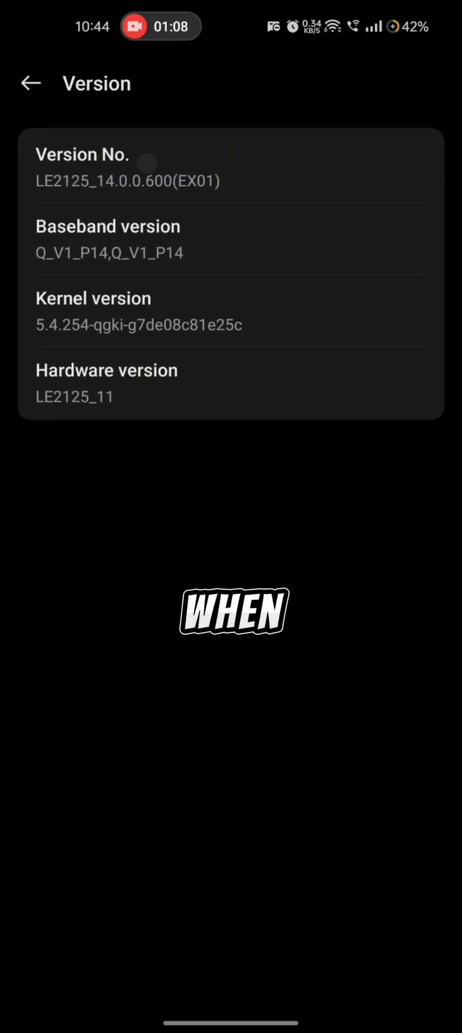
{"action": "left_click", "coordinate": [293, 155]}
{"action": "left_click", "coordinate": [349, 171]}
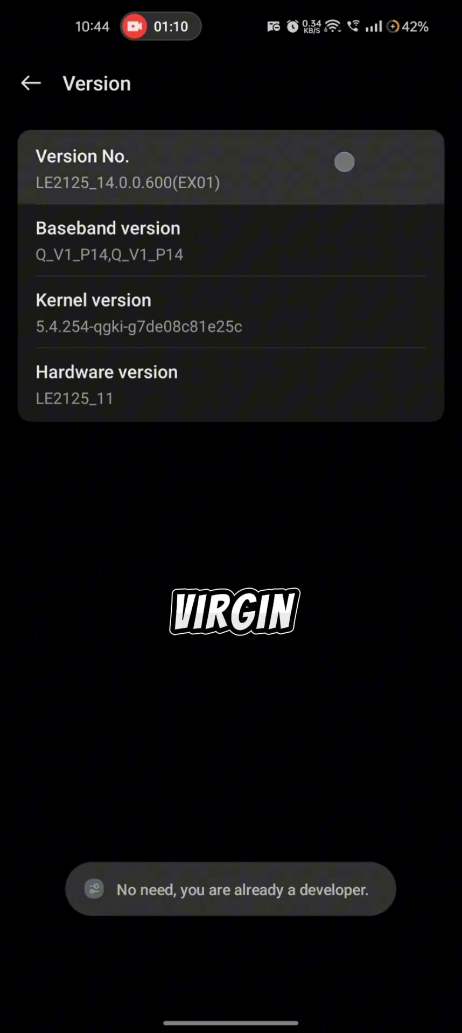
{"action": "left_click", "coordinate": [355, 171]}
{"action": "left_click", "coordinate": [360, 183]}
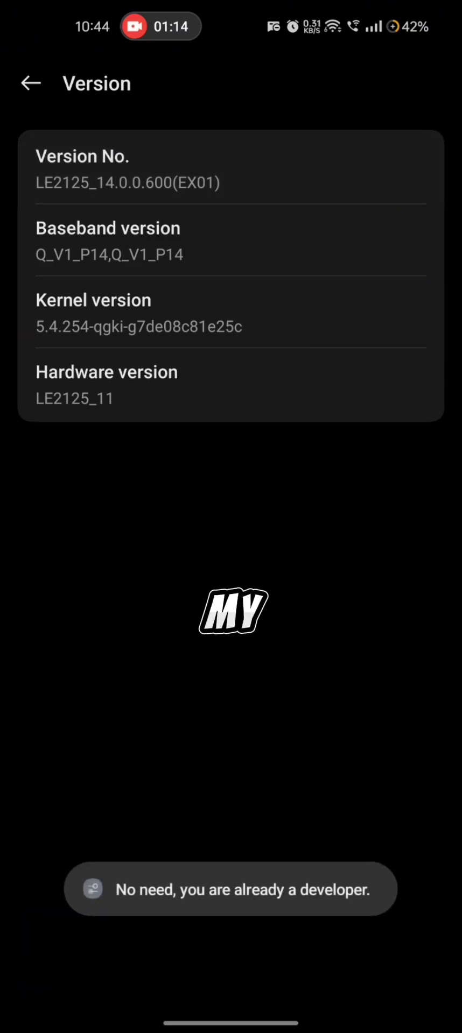
{"action": "left_click_drag", "start_coordinate": [460, 582], "coordinate": [387, 582]}
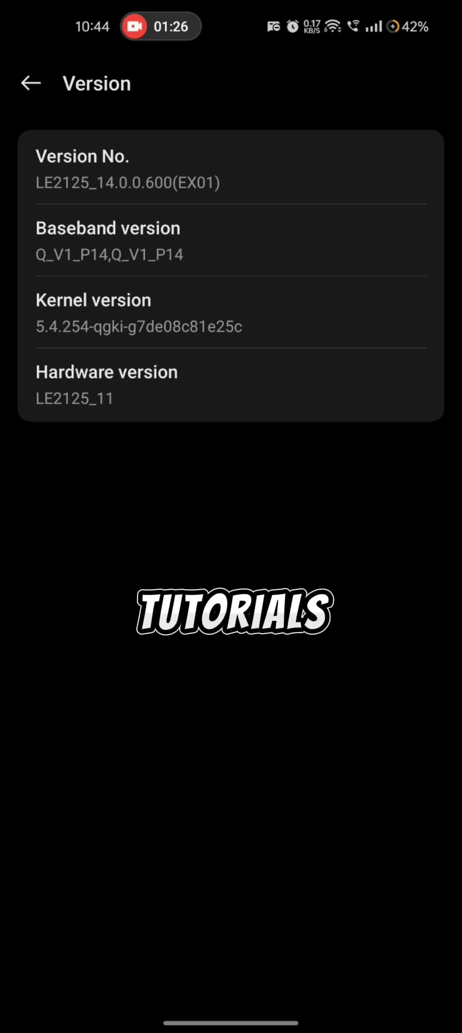
{"action": "left_click", "coordinate": [207, 176]}
{"action": "left_click", "coordinate": [91, 177]}
{"action": "left_click", "coordinate": [148, 177]}
{"action": "left_click", "coordinate": [192, 165]}
{"action": "left_click", "coordinate": [284, 141]}
{"action": "left_click", "coordinate": [69, 160]}
{"action": "left_click", "coordinate": [143, 168]}
{"action": "left_click", "coordinate": [162, 175]}
{"action": "left_click", "coordinate": [201, 167]}
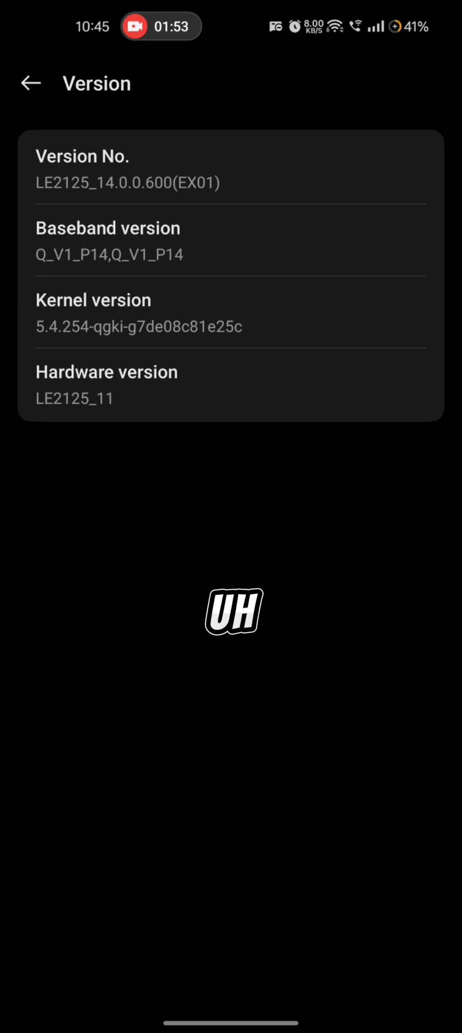
- Recheck the build number to confirm developer mode is already enabled
{"action": "left_click", "coordinate": [281, 153]}
{"action": "left_click", "coordinate": [296, 148]}
{"action": "left_click", "coordinate": [317, 159]}
{"action": "left_click", "coordinate": [340, 179]}
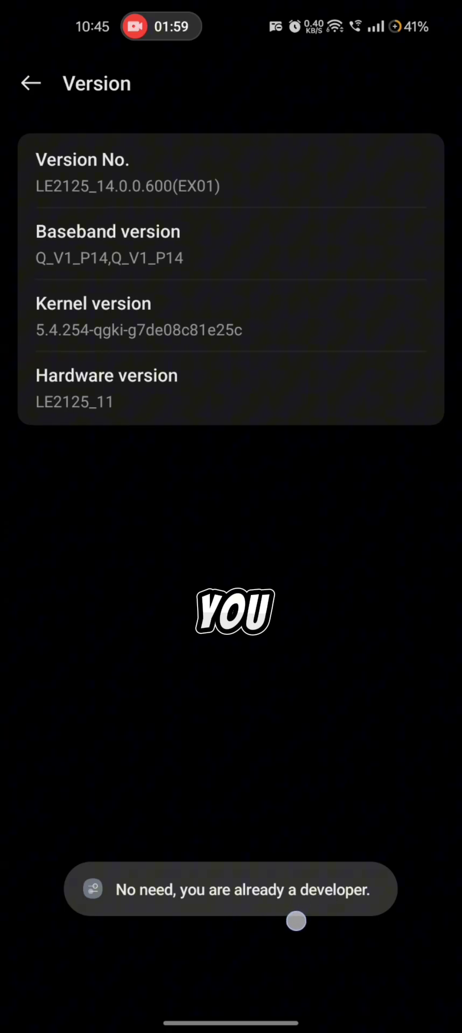
{"action": "left_click_drag", "start_coordinate": [171, 897], "coordinate": [258, 916]}
- Reach Developer Options through Additional Settings
{"action": "left_click_drag", "start_coordinate": [457, 608], "coordinate": [323, 606]}
{"action": "left_click_drag", "start_coordinate": [342, 808], "coordinate": [342, 674]}
{"action": "left_click", "coordinate": [321, 676]}
{"action": "mouse_move", "coordinate": [439, 613]}
{"action": "left_mouse_down"}
{"action": "mouse_move", "coordinate": [439, 417]}
{"action": "mouse_move", "coordinate": [453, 333]}
{"action": "left_mouse_up"}
{"action": "left_click", "coordinate": [301, 894]}
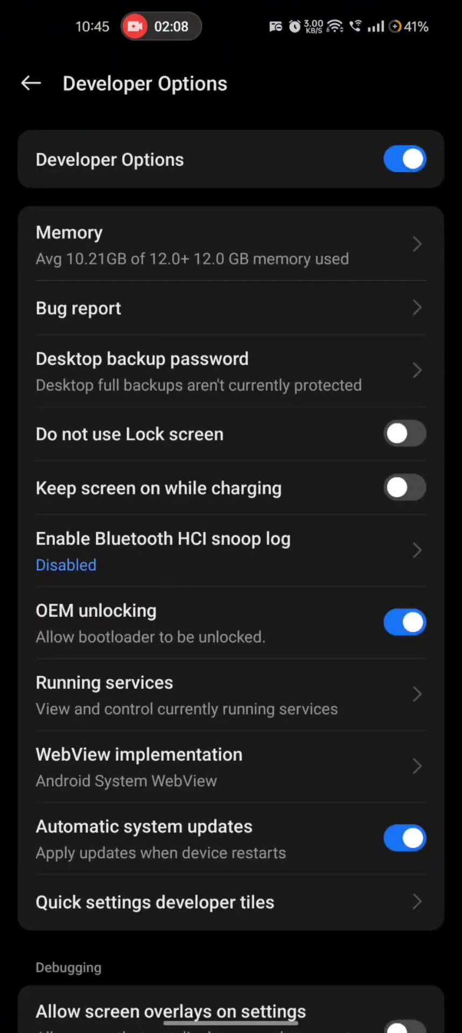
- Go to the home screen and launch Fake GPS Location
{"action": "left_click_drag", "start_coordinate": [230, 1022], "coordinate": [231, 699]}
{"action": "left_click_drag", "start_coordinate": [376, 645], "coordinate": [81, 646]}
{"action": "left_click", "coordinate": [398, 507]}
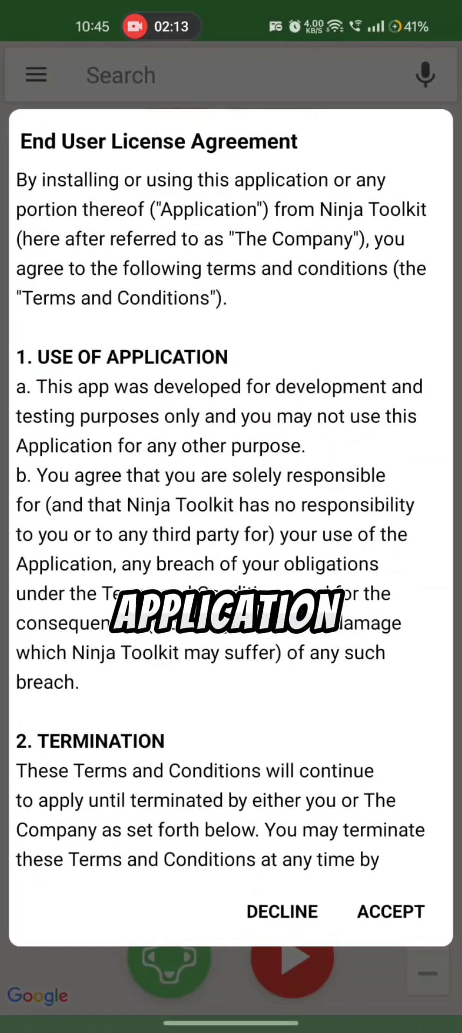
- Accept the licence, allow location, pin a spot found by searching 'lahore', and start mocking
{"action": "left_click", "coordinate": [388, 911]}
{"action": "left_click", "coordinate": [230, 693]}
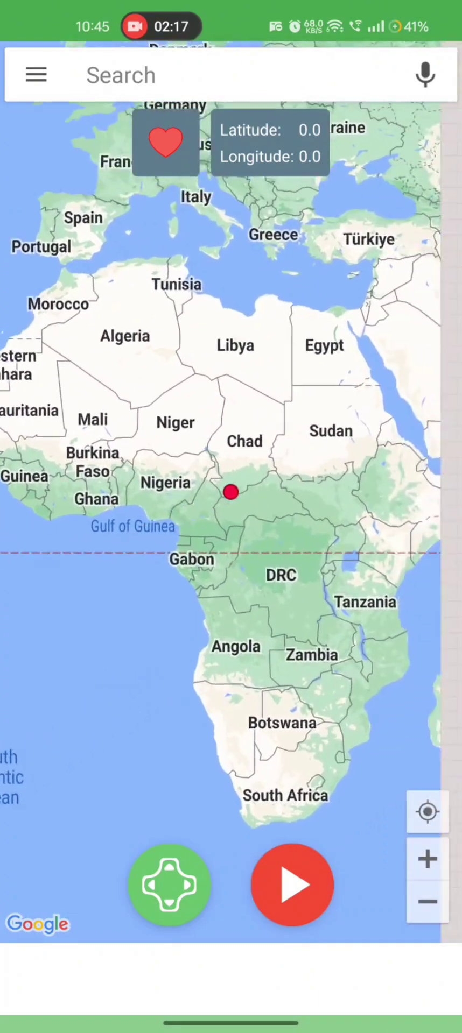
{"action": "left_click", "coordinate": [121, 75]}
{"action": "type", "text": "lahore"}
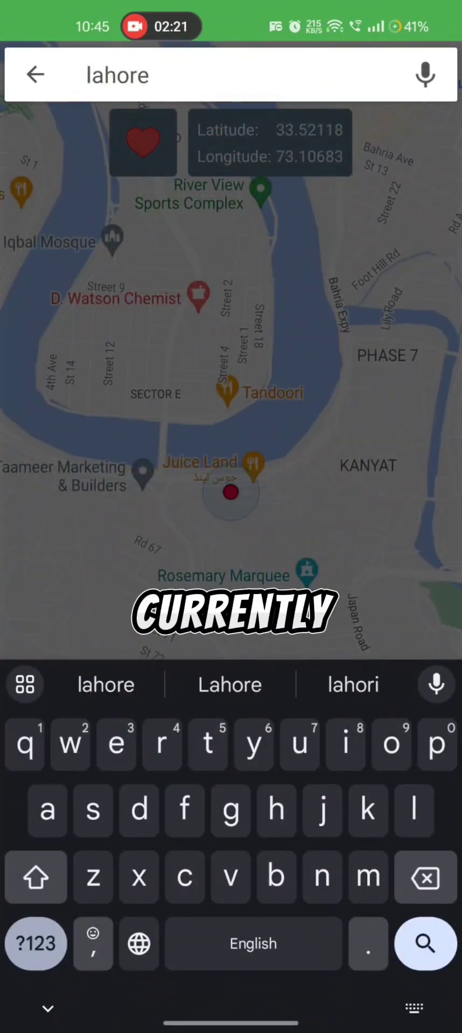
{"action": "key", "text": "Return"}
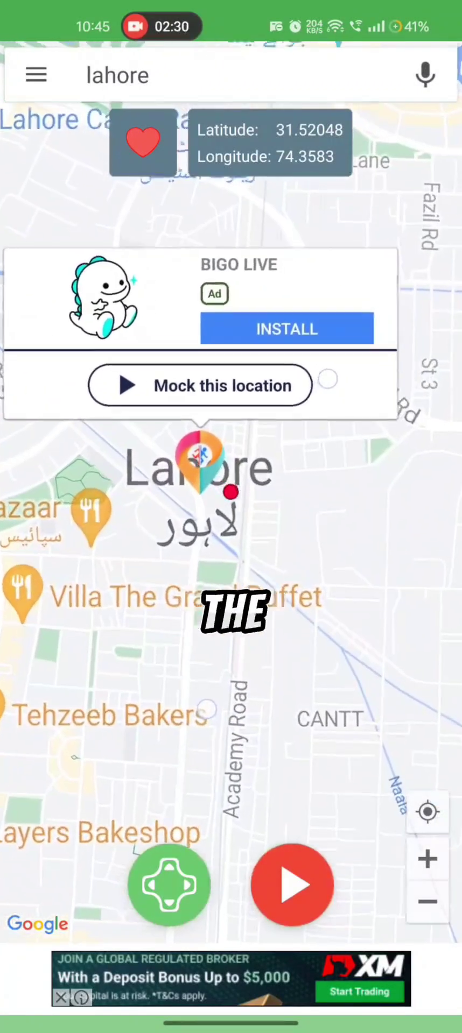
{"action": "mouse_move", "coordinate": [326, 378]}
{"action": "left_mouse_down"}
{"action": "mouse_move", "coordinate": [267, 541]}
{"action": "mouse_move", "coordinate": [275, 546]}
{"action": "left_mouse_up"}
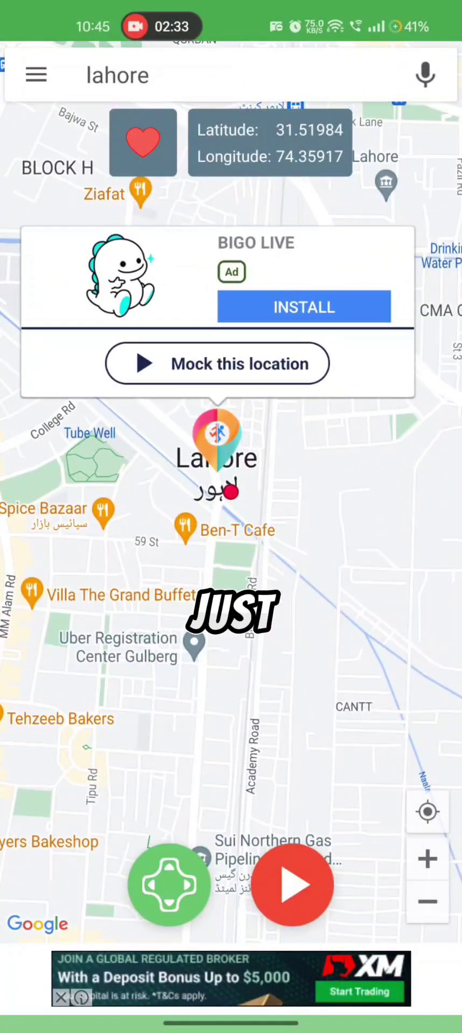
{"action": "left_click", "coordinate": [292, 885]}
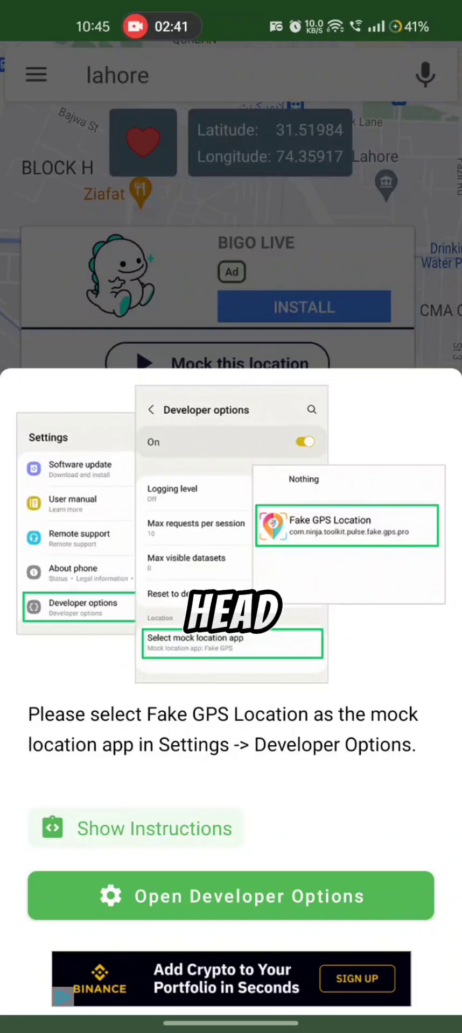
- Reopen Settings and reach Developer Options under Additional Settings
{"action": "left_click", "coordinate": [206, 896]}
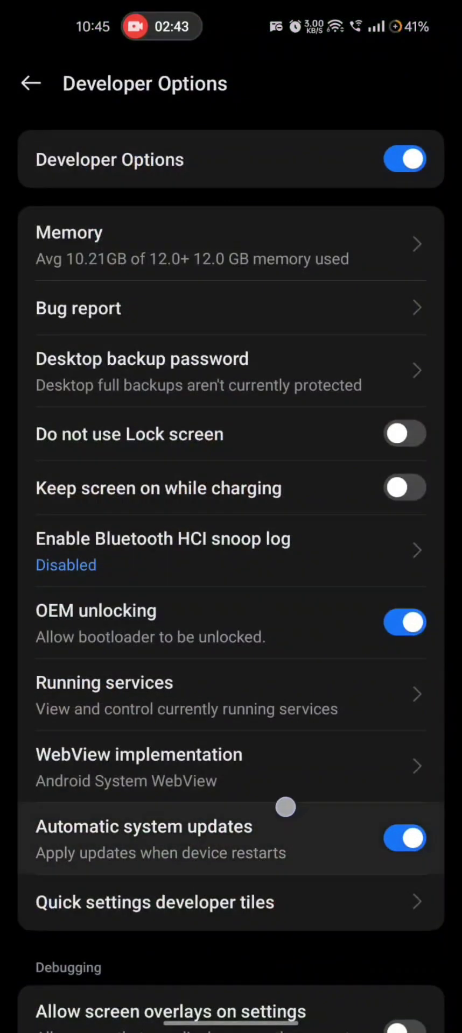
{"action": "mouse_move", "coordinate": [284, 805]}
{"action": "left_mouse_down"}
{"action": "mouse_move", "coordinate": [296, 785]}
{"action": "mouse_move", "coordinate": [297, 819]}
{"action": "left_mouse_up"}
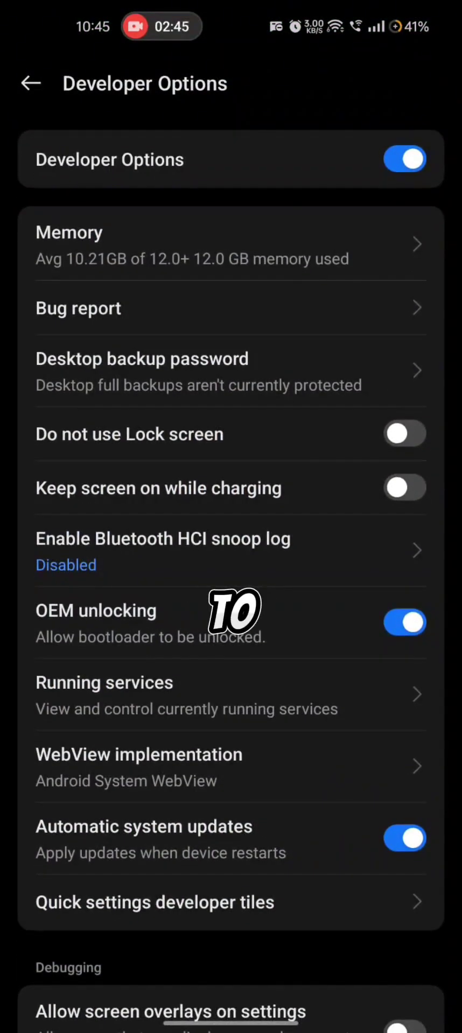
{"action": "left_click_drag", "start_coordinate": [460, 533], "coordinate": [409, 533]}
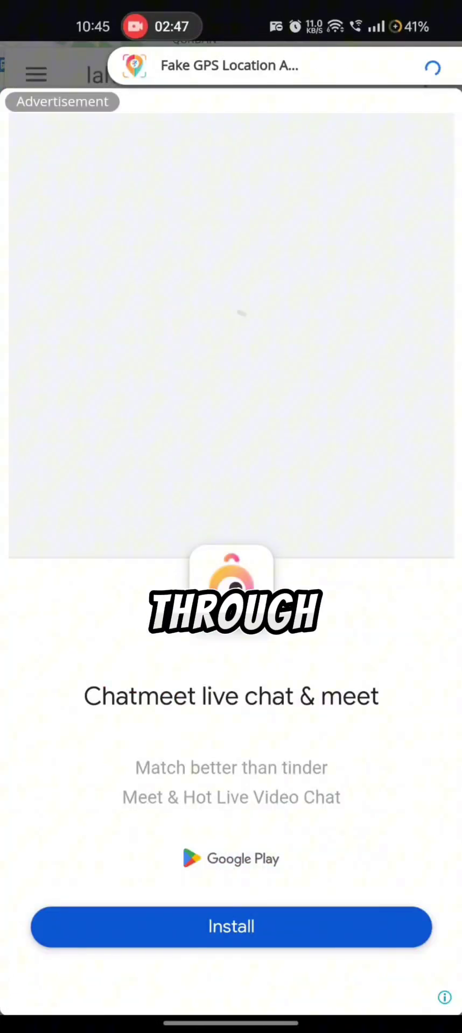
{"action": "left_click_drag", "start_coordinate": [230, 10], "coordinate": [231, 538]}
{"action": "left_click", "coordinate": [423, 59]}
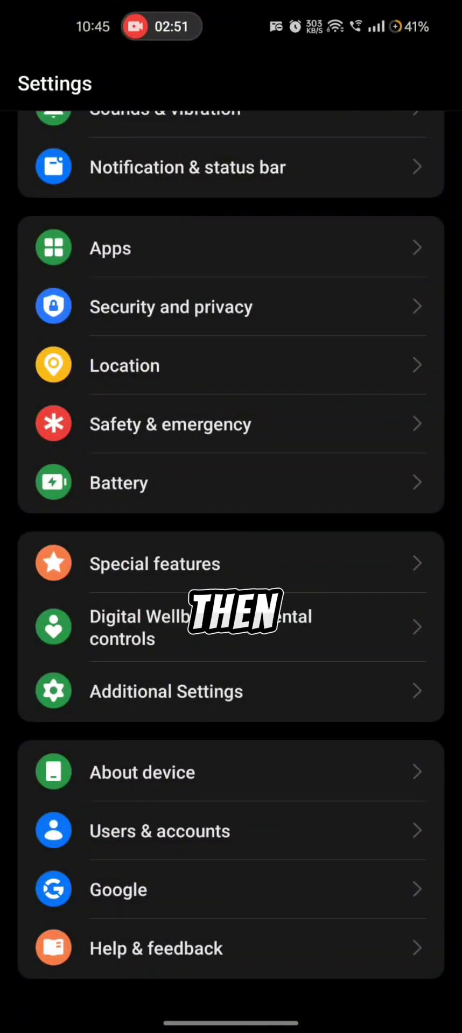
{"action": "left_click", "coordinate": [316, 689]}
{"action": "left_click_drag", "start_coordinate": [311, 734], "coordinate": [449, 270]}
{"action": "left_click", "coordinate": [263, 875]}
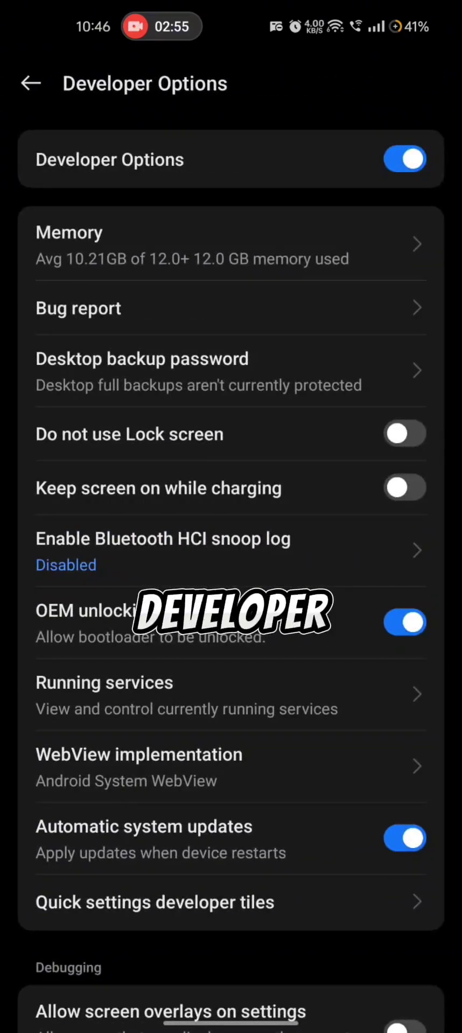
- Scroll down Developer Options to the Location section
{"action": "mouse_move", "coordinate": [326, 907]}
{"action": "left_mouse_down"}
{"action": "mouse_move", "coordinate": [314, 741]}
{"action": "mouse_move", "coordinate": [425, 397]}
{"action": "left_mouse_up"}
{"action": "mouse_move", "coordinate": [290, 726]}
{"action": "left_mouse_down"}
{"action": "mouse_move", "coordinate": [299, 555]}
{"action": "mouse_move", "coordinate": [270, 418]}
{"action": "mouse_move", "coordinate": [345, 416]}
{"action": "left_mouse_up"}
{"action": "left_click_drag", "start_coordinate": [282, 673], "coordinate": [272, 387]}
{"action": "left_click_drag", "start_coordinate": [324, 721], "coordinate": [324, 381]}
{"action": "left_click_drag", "start_coordinate": [249, 719], "coordinate": [399, 327]}
{"action": "left_click_drag", "start_coordinate": [387, 529], "coordinate": [348, 371]}
{"action": "left_click_drag", "start_coordinate": [408, 673], "coordinate": [415, 342]}
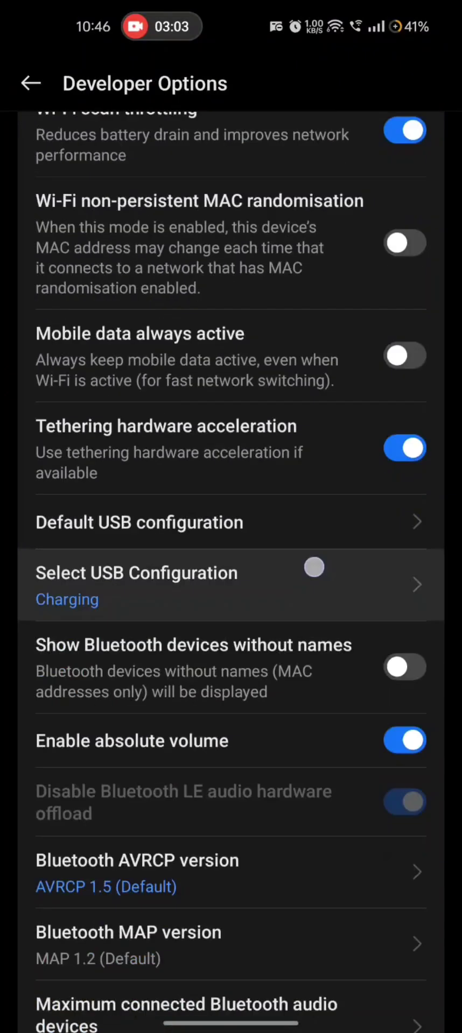
{"action": "mouse_move", "coordinate": [443, 563]}
{"action": "left_mouse_down"}
{"action": "mouse_move", "coordinate": [415, 506]}
{"action": "mouse_move", "coordinate": [376, 333]}
{"action": "left_mouse_up"}
{"action": "left_click_drag", "start_coordinate": [398, 672], "coordinate": [392, 351]}
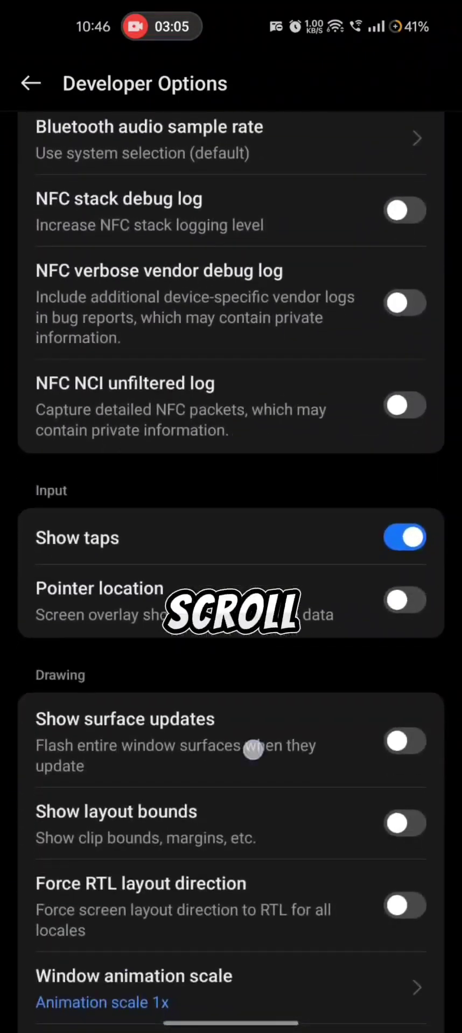
{"action": "left_click_drag", "start_coordinate": [249, 719], "coordinate": [335, 365]}
{"action": "left_click_drag", "start_coordinate": [279, 726], "coordinate": [279, 433]}
{"action": "mouse_move", "coordinate": [335, 716]}
{"action": "left_mouse_down"}
{"action": "mouse_move", "coordinate": [334, 414]}
{"action": "mouse_move", "coordinate": [323, 424]}
{"action": "left_mouse_up"}
{"action": "left_click_drag", "start_coordinate": [322, 754], "coordinate": [322, 385]}
{"action": "left_click_drag", "start_coordinate": [284, 639], "coordinate": [284, 377]}
{"action": "left_click_drag", "start_coordinate": [355, 700], "coordinate": [358, 455]}
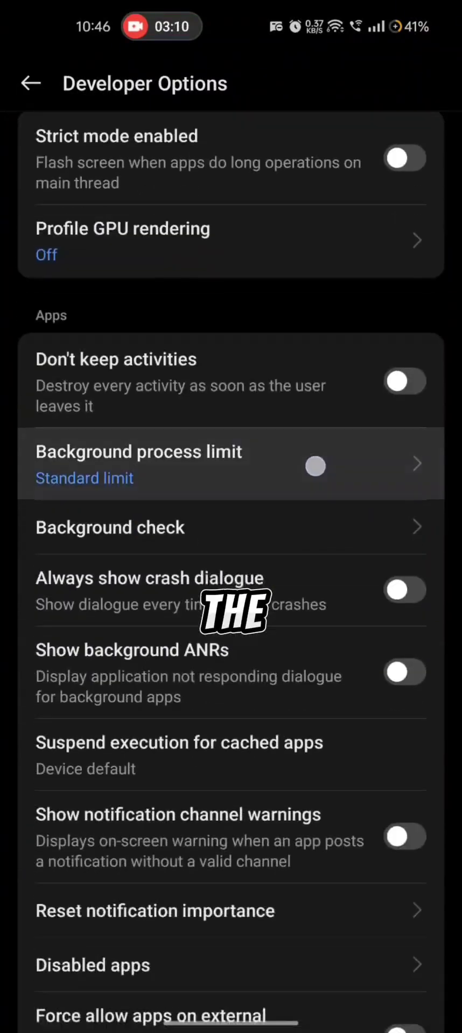
{"action": "left_click_drag", "start_coordinate": [316, 466], "coordinate": [326, 417]}
{"action": "left_click_drag", "start_coordinate": [358, 673], "coordinate": [358, 334]}
{"action": "left_click_drag", "start_coordinate": [326, 700], "coordinate": [326, 392]}
{"action": "left_click_drag", "start_coordinate": [308, 586], "coordinate": [307, 516]}
{"action": "left_click_drag", "start_coordinate": [341, 672], "coordinate": [341, 333]}
{"action": "left_click_drag", "start_coordinate": [307, 630], "coordinate": [307, 475]}
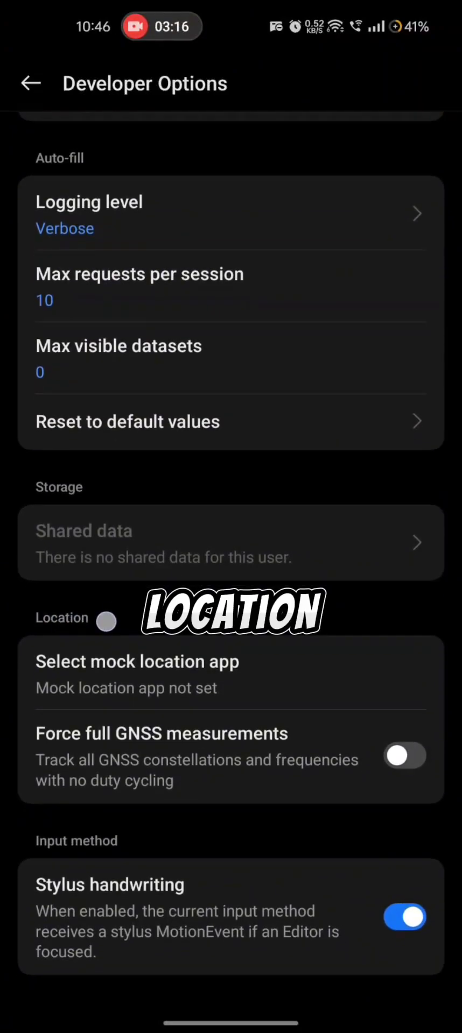
- Under Select mock location app, choose Fake GPS Location
{"action": "left_click", "coordinate": [162, 670]}
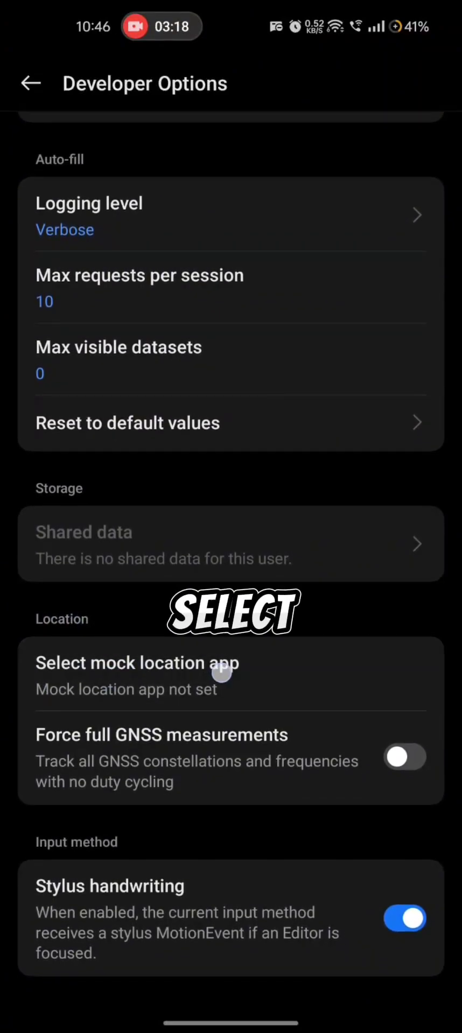
{"action": "left_click", "coordinate": [276, 665]}
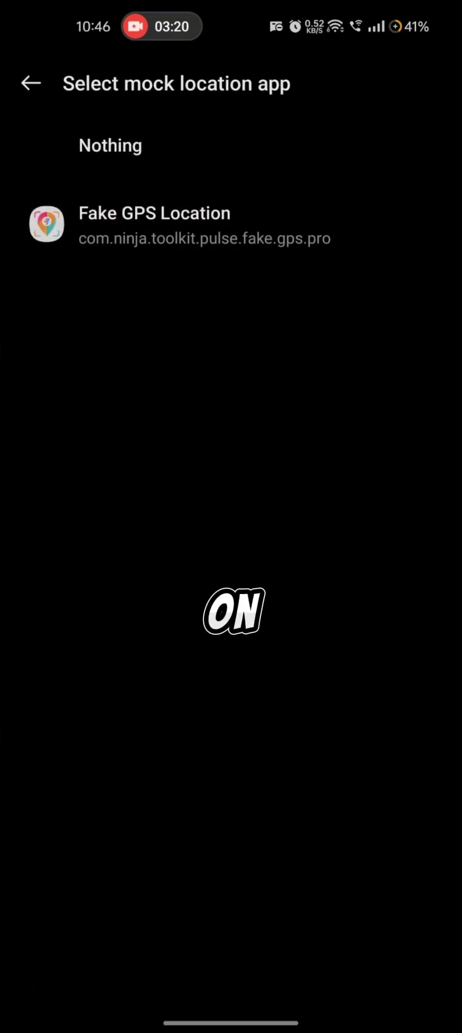
{"action": "left_click", "coordinate": [248, 212]}
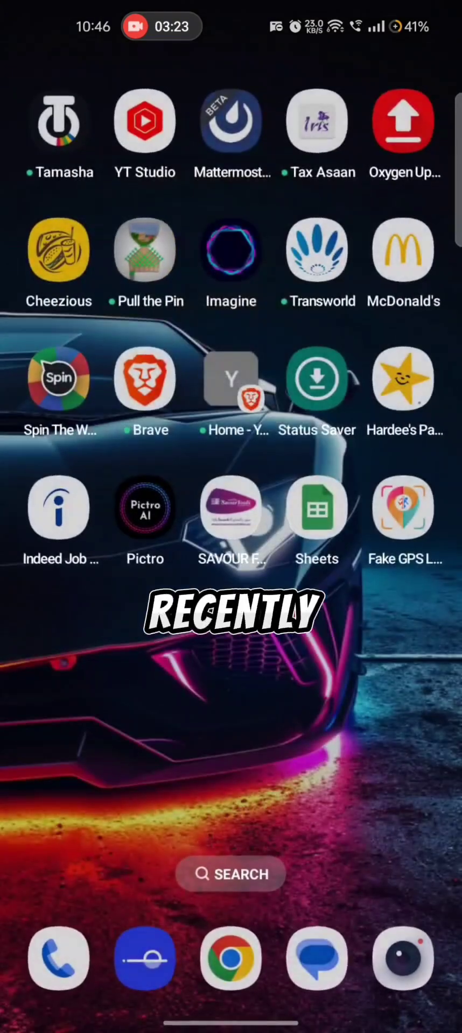
- Start mocking the Lahore pin at 31.51984, 74.35917 in Fake GPS Location
{"action": "left_click", "coordinate": [404, 503]}
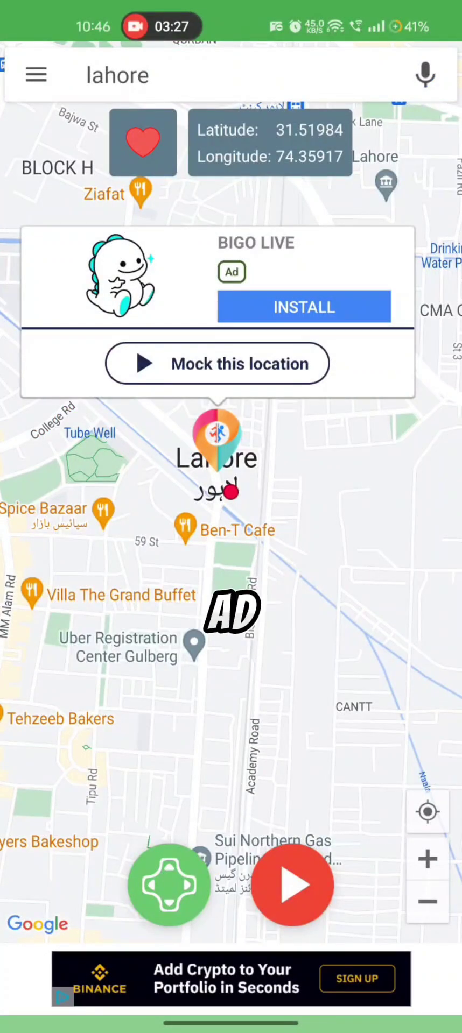
{"action": "left_click", "coordinate": [293, 885]}
{"action": "left_click", "coordinate": [303, 607]}
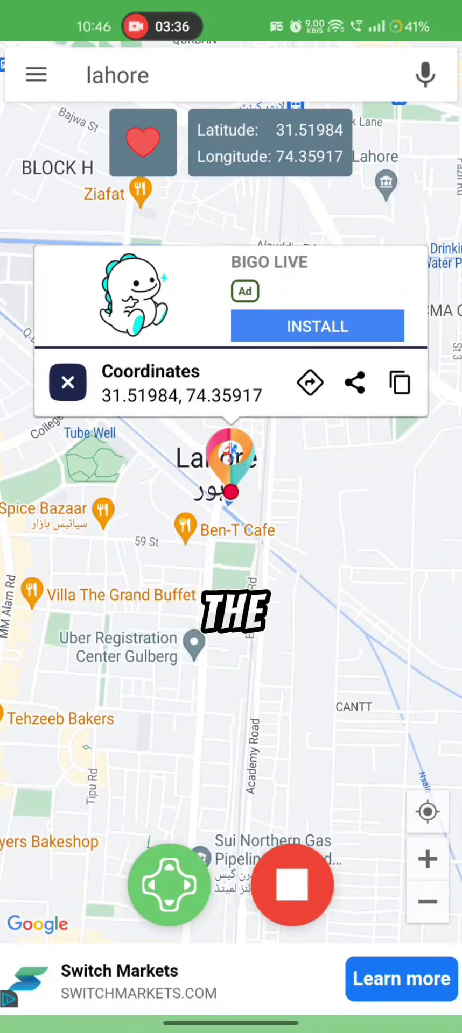
{"action": "left_click_drag", "start_coordinate": [231, 1022], "coordinate": [231, 700]}
- Open Google Maps from the Google folder and centre on the current Lahore location
{"action": "left_click_drag", "start_coordinate": [108, 538], "coordinate": [377, 538]}
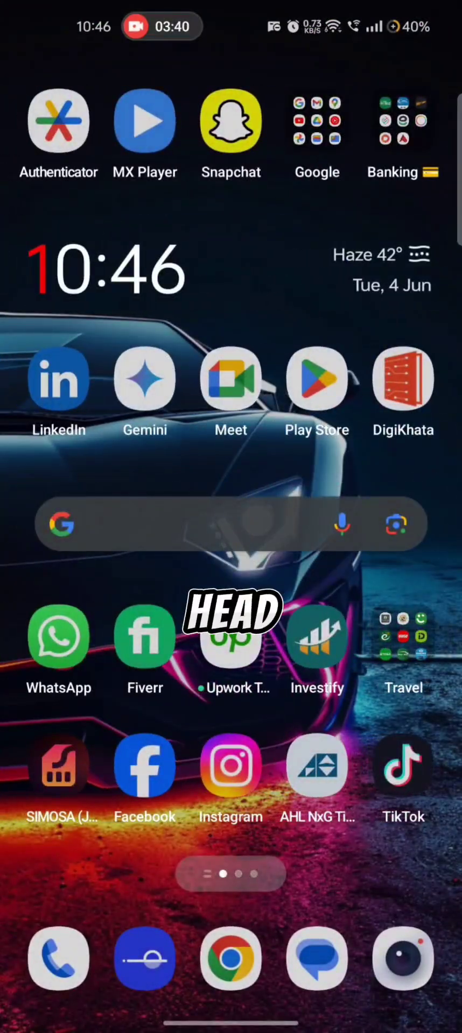
{"action": "left_click", "coordinate": [317, 120]}
{"action": "left_click", "coordinate": [360, 383]}
{"action": "left_click", "coordinate": [39, 77]}
{"action": "left_click", "coordinate": [412, 800]}
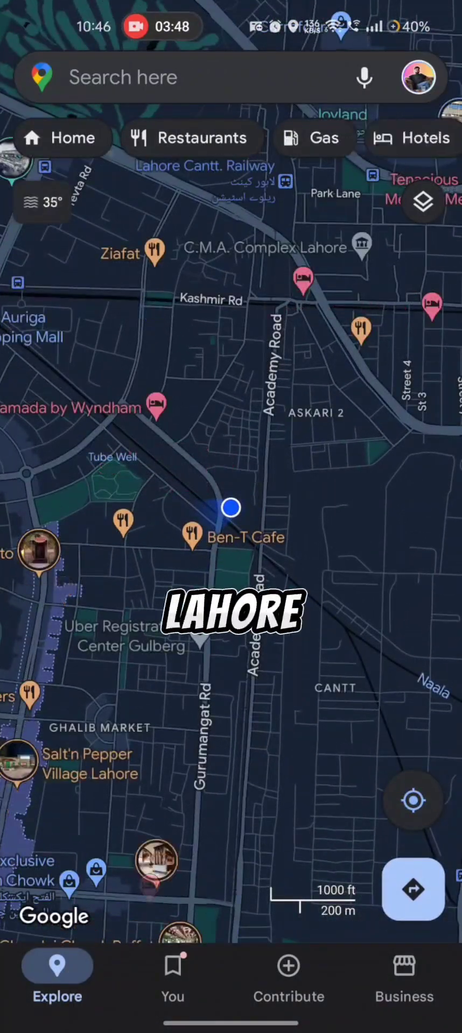
{"action": "left_click_drag", "start_coordinate": [231, 1025], "coordinate": [231, 753]}
{"action": "left_click_drag", "start_coordinate": [135, 485], "coordinate": [376, 484]}
- Return to Fake GPS Location, dismiss the ad, and search for Karachi
{"action": "left_click", "coordinate": [231, 462]}
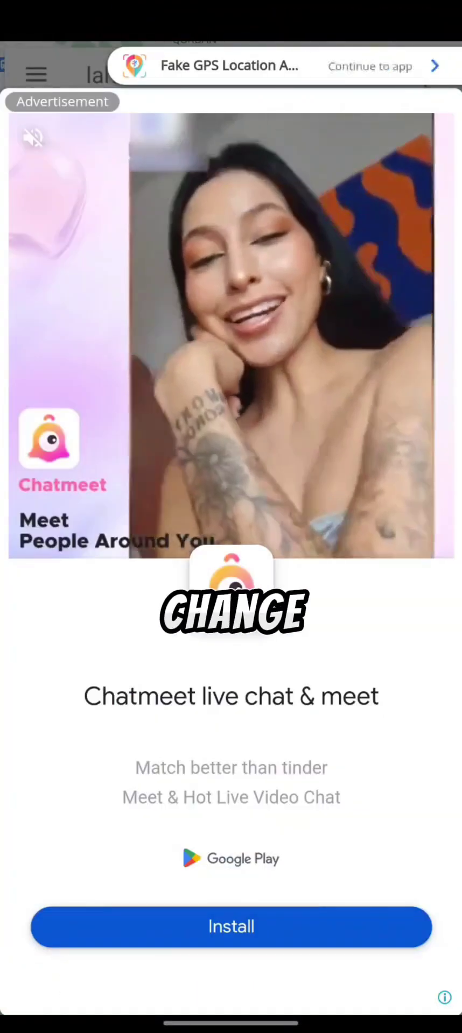
{"action": "left_click", "coordinate": [388, 65]}
{"action": "left_click", "coordinate": [118, 75]}
{"action": "type", "text": "karachi"}
{"action": "left_click", "coordinate": [425, 943]}
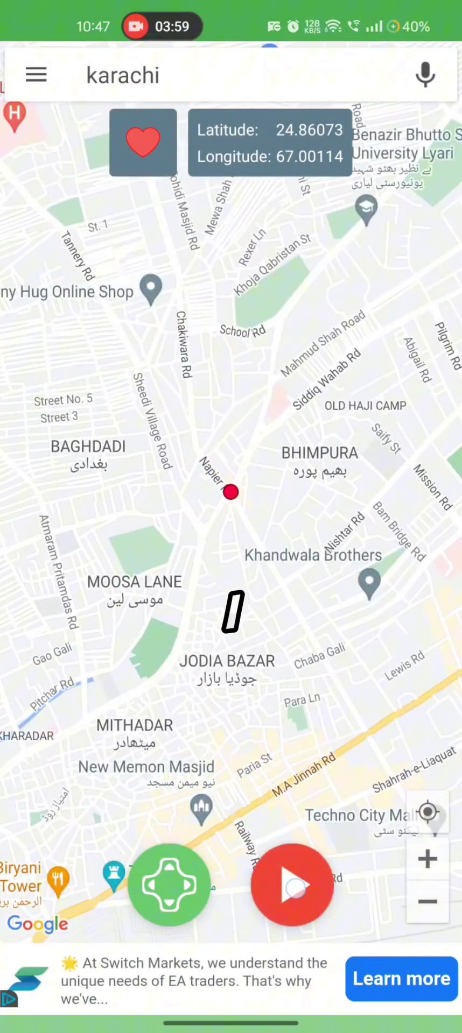
- Start mocking Karachi at 24.86073, 67.00114 and check the mock notification
{"action": "left_click", "coordinate": [292, 885]}
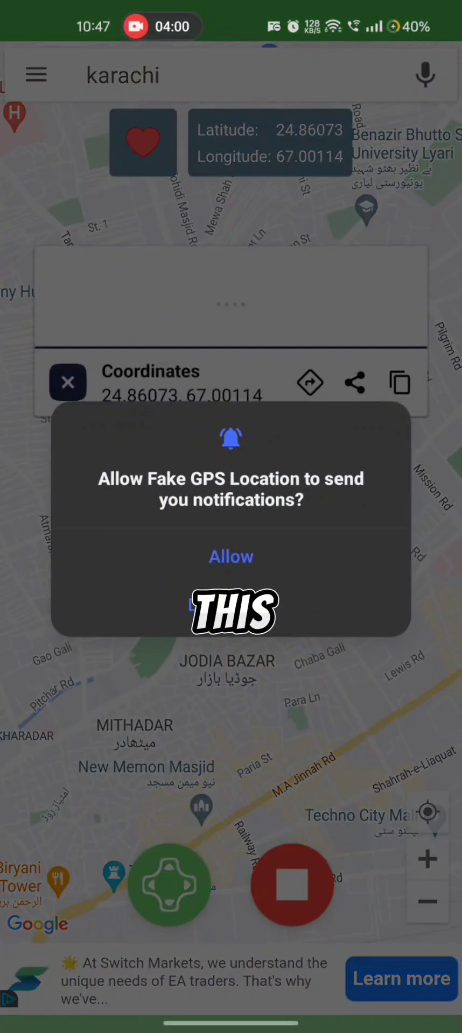
{"action": "left_click", "coordinate": [291, 546]}
{"action": "left_click_drag", "start_coordinate": [231, 8], "coordinate": [324, 674]}
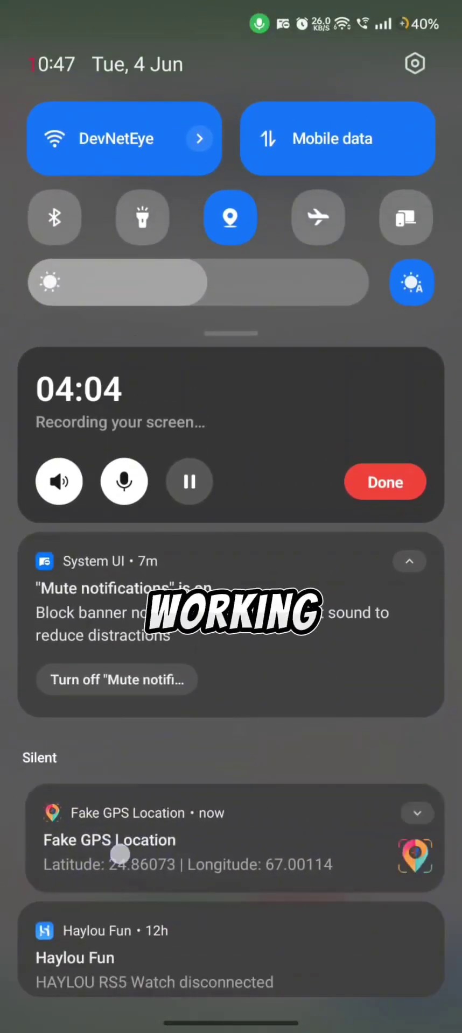
{"action": "left_click_drag", "start_coordinate": [312, 995], "coordinate": [311, 743]}
- Switch back to Google Maps, centre on the current location, and zoom out to show Karachi
{"action": "mouse_move", "coordinate": [231, 1022]}
{"action": "left_mouse_down"}
{"action": "mouse_move", "coordinate": [231, 538]}
{"action": "mouse_move", "coordinate": [231, 612]}
{"action": "left_mouse_up"}
{"action": "left_click_drag", "start_coordinate": [108, 572], "coordinate": [283, 572]}
{"action": "left_click", "coordinate": [283, 572]}
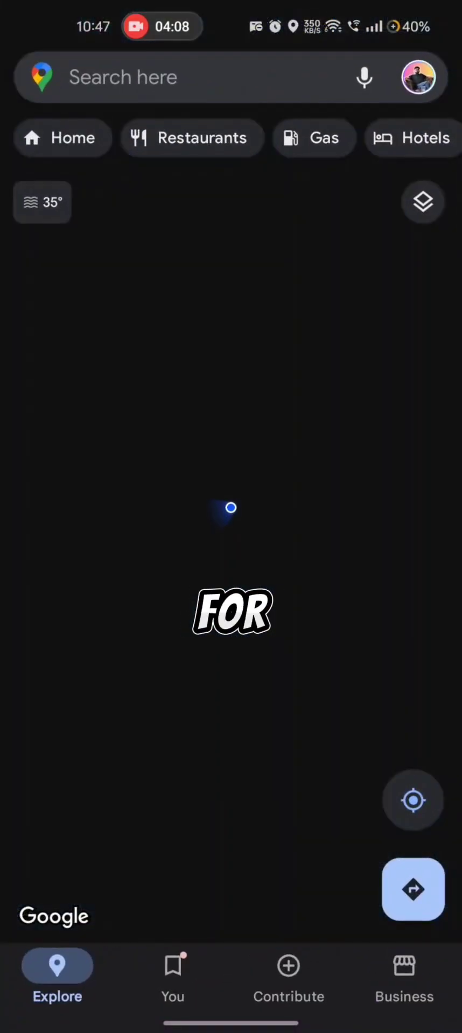
{"action": "left_click", "coordinate": [412, 799]}
{"action": "scroll", "coordinate": [231, 511], "scroll_direction": "down", "scroll_amount": 2}
{"action": "scroll", "coordinate": [231, 511], "scroll_direction": "down", "scroll_amount": 2}
{"action": "scroll", "coordinate": [231, 511], "scroll_direction": "down", "scroll_amount": 2}
{"action": "scroll", "coordinate": [231, 511], "scroll_direction": "down", "scroll_amount": 1}
{"action": "scroll", "coordinate": [319, 591], "scroll_direction": "down", "scroll_amount": 2}
{"action": "scroll", "coordinate": [318, 592], "scroll_direction": "down", "scroll_amount": 2}
{"action": "scroll", "coordinate": [319, 591], "scroll_direction": "down", "scroll_amount": 1}
{"action": "scroll", "coordinate": [299, 635], "scroll_direction": "down", "scroll_amount": 2}
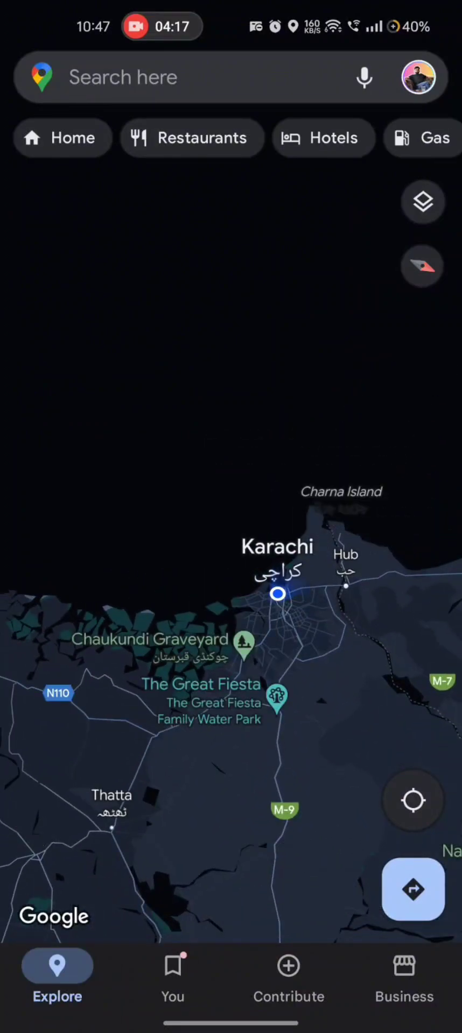